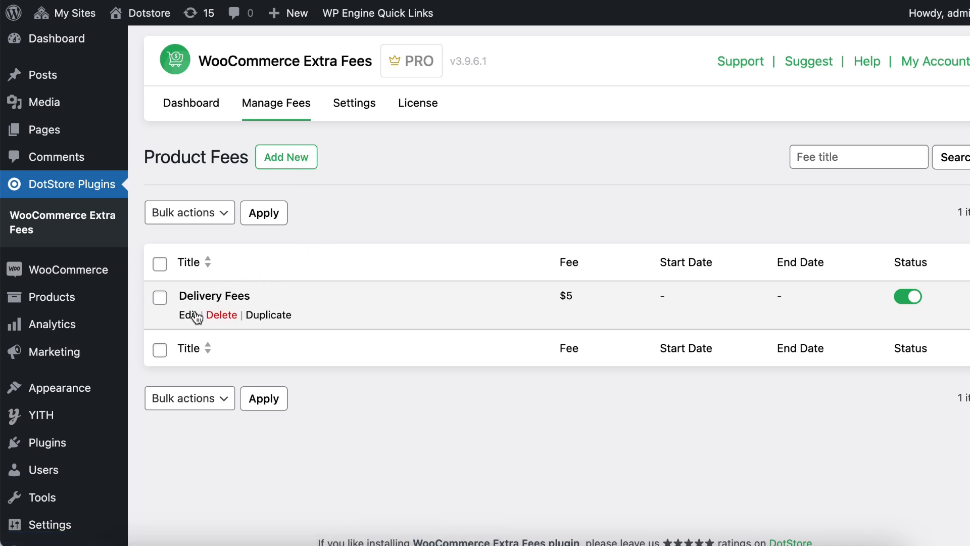
# Open the Delivery Fees product fee for editing and review its title, fee type and fee amount.
pyautogui.click(190, 316)
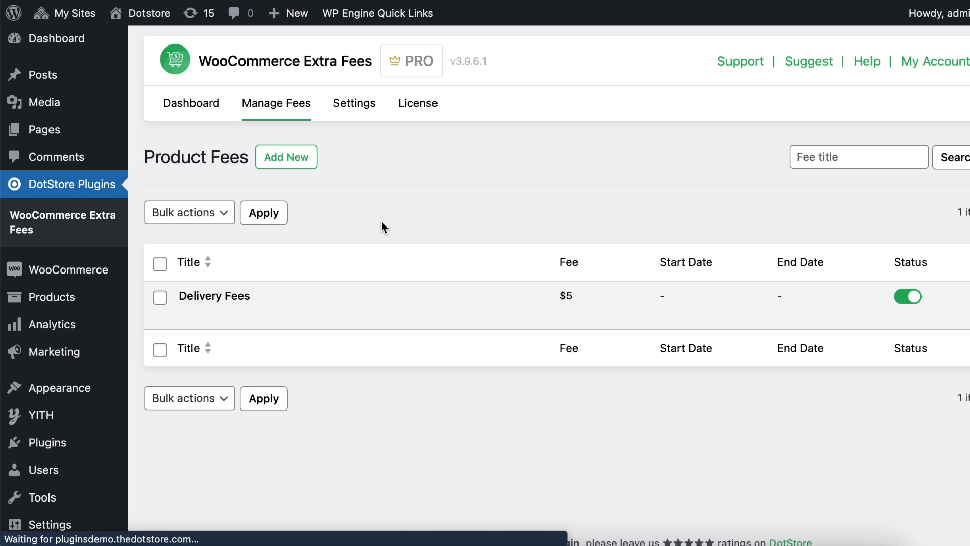
pyautogui.scroll(-1, 382, 222)
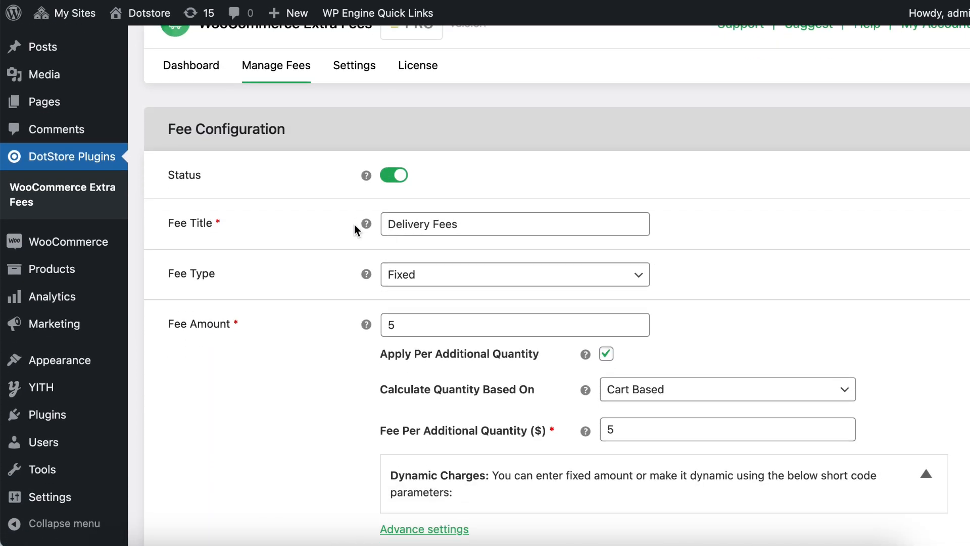
pyautogui.click(472, 224)
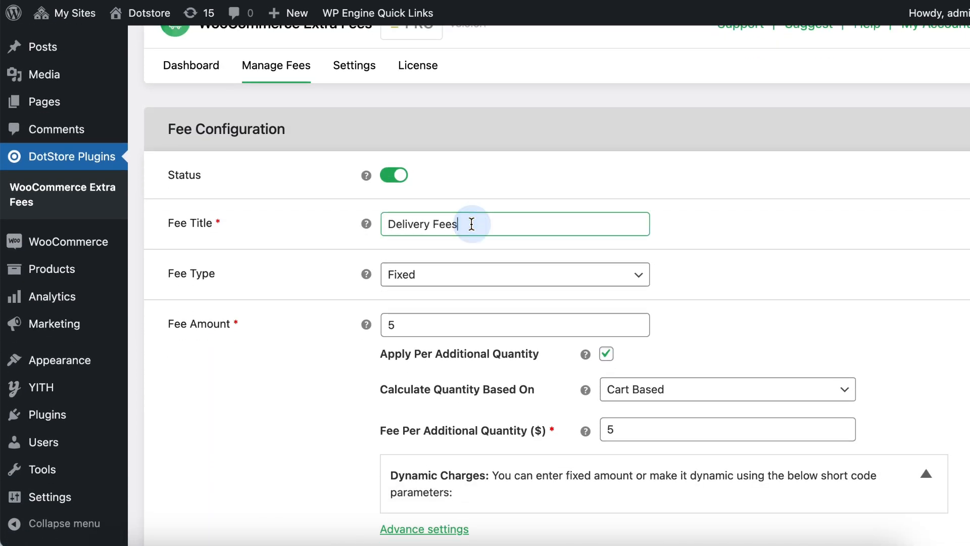
pyautogui.scroll(-2, 470, 223)
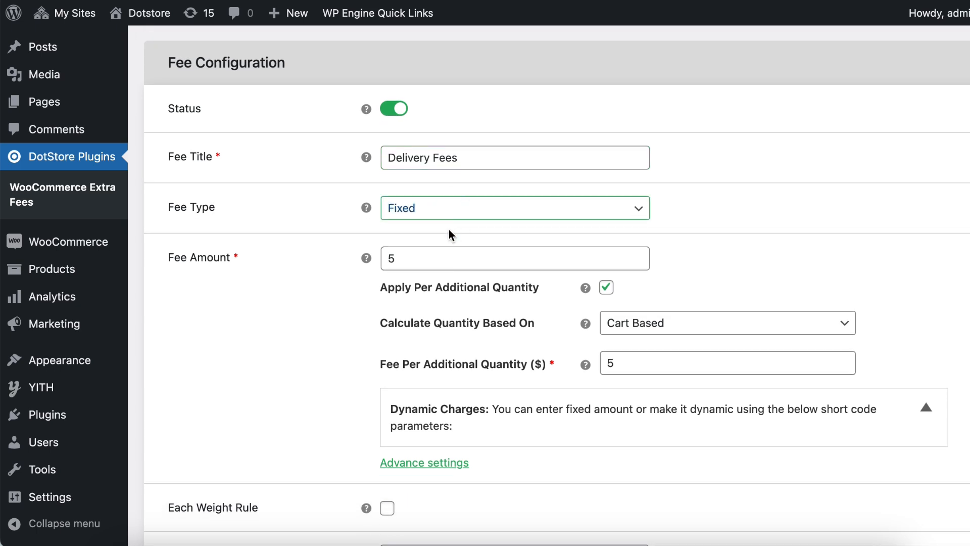
pyautogui.click(414, 208)
pyautogui.scroll(-1, 429, 293)
pyautogui.click(414, 221)
pyautogui.scroll(-2, 414, 221)
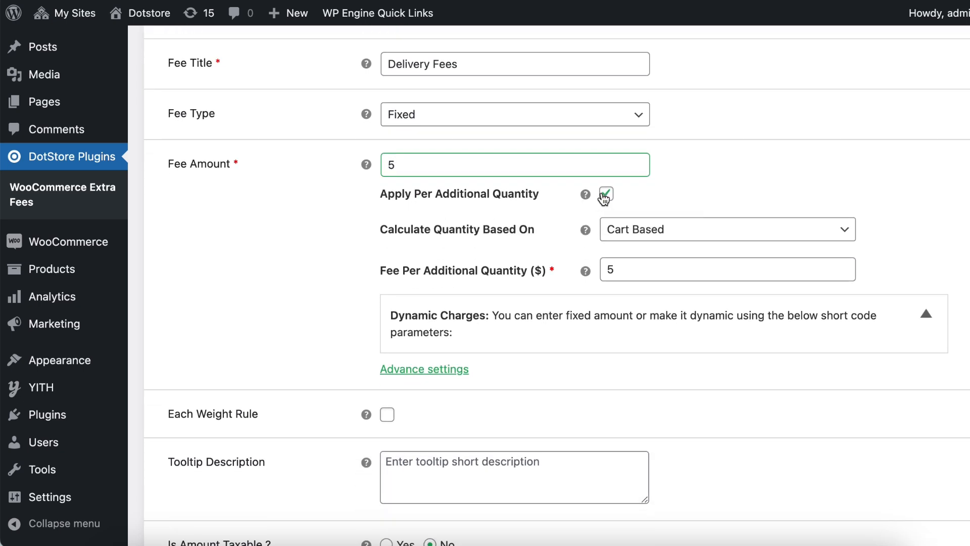
# Switch Apply Per Additional Quantity off and on again, and examine its quantity calculation basis and fee per additional quantity.
pyautogui.click(606, 194)
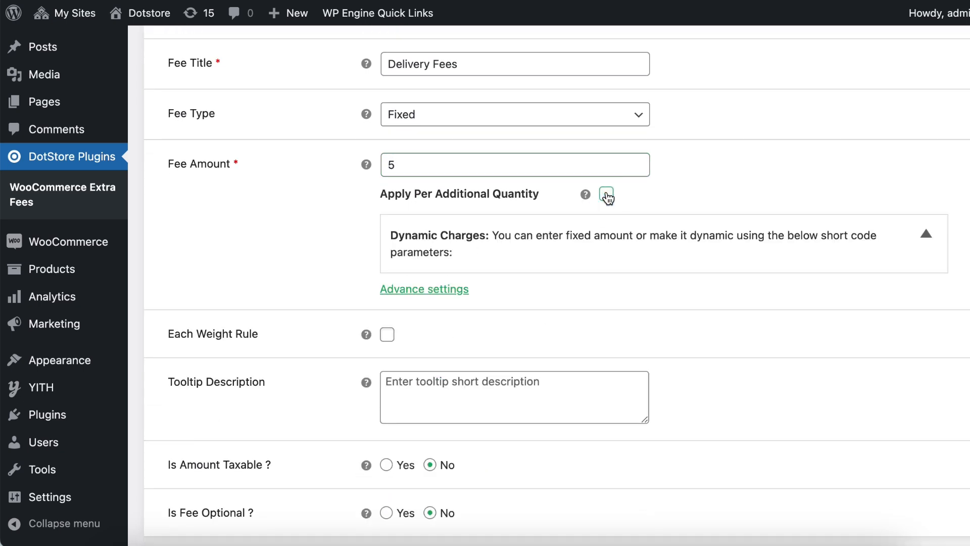
pyautogui.click(606, 194)
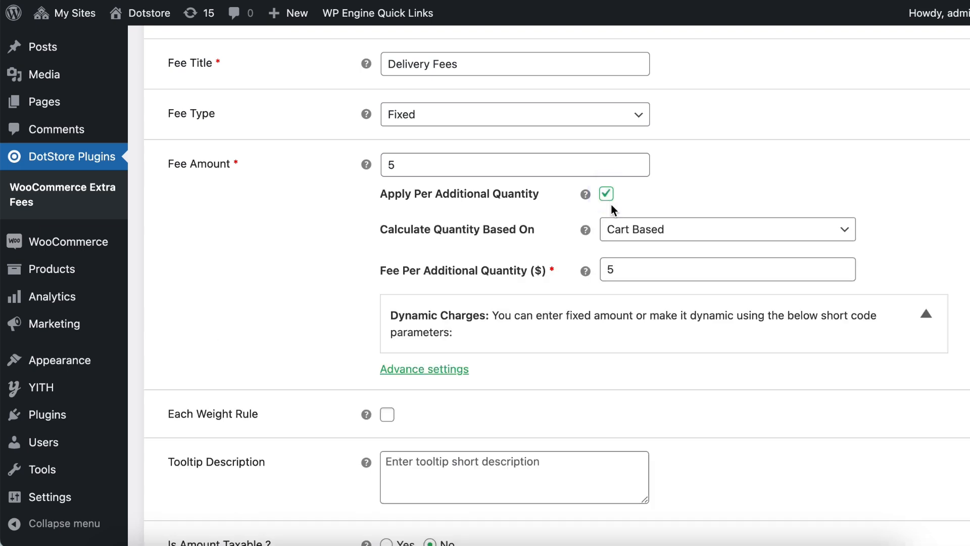
pyautogui.click(664, 229)
pyautogui.click(663, 229)
pyautogui.click(664, 228)
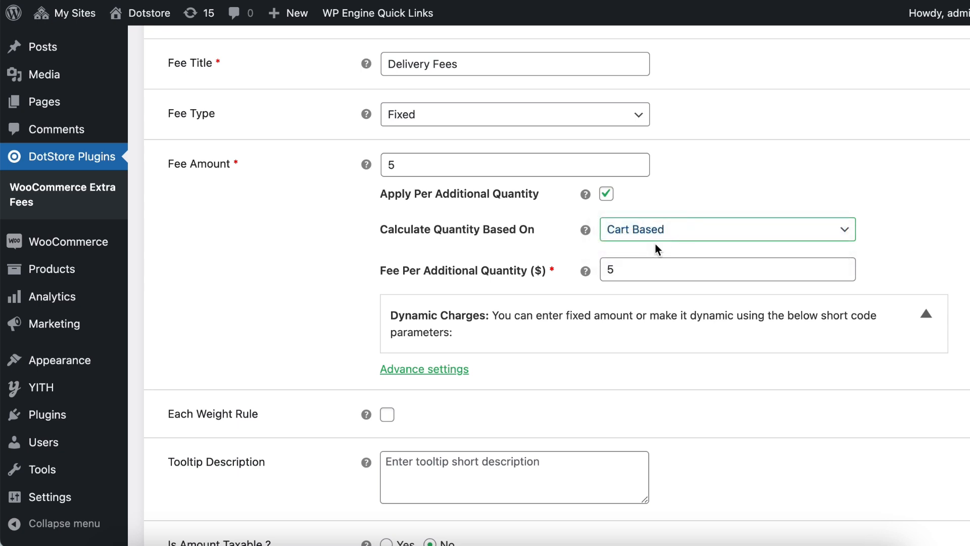
pyautogui.click(632, 269)
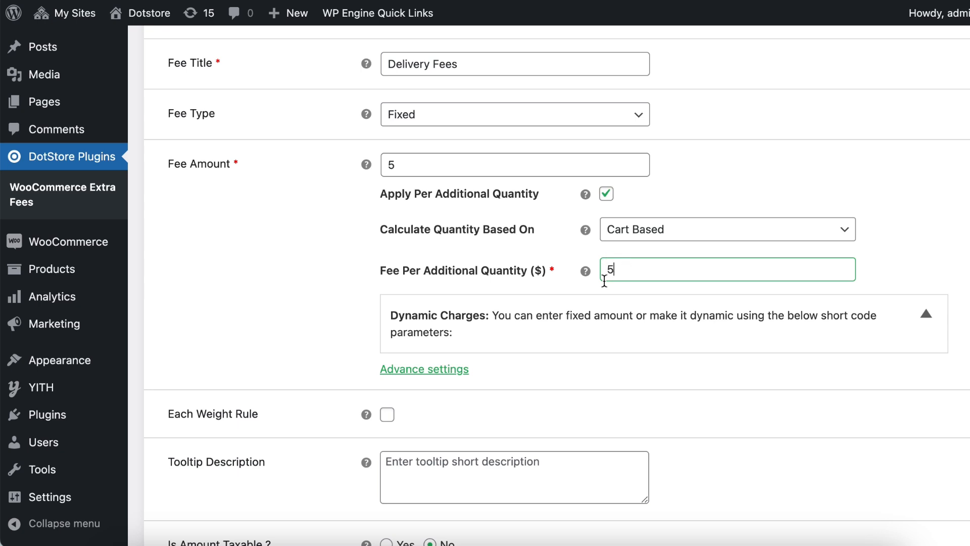
# Review the conditional fee rules for country, payment gateway and cart subtotal, and update the fee.
pyautogui.scroll(-5, 604, 279)
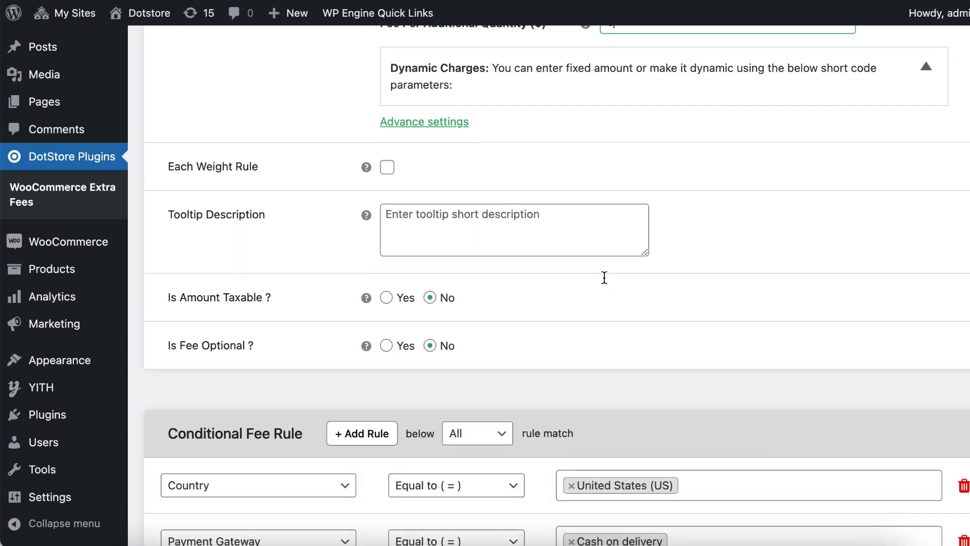
pyautogui.scroll(-2, 605, 282)
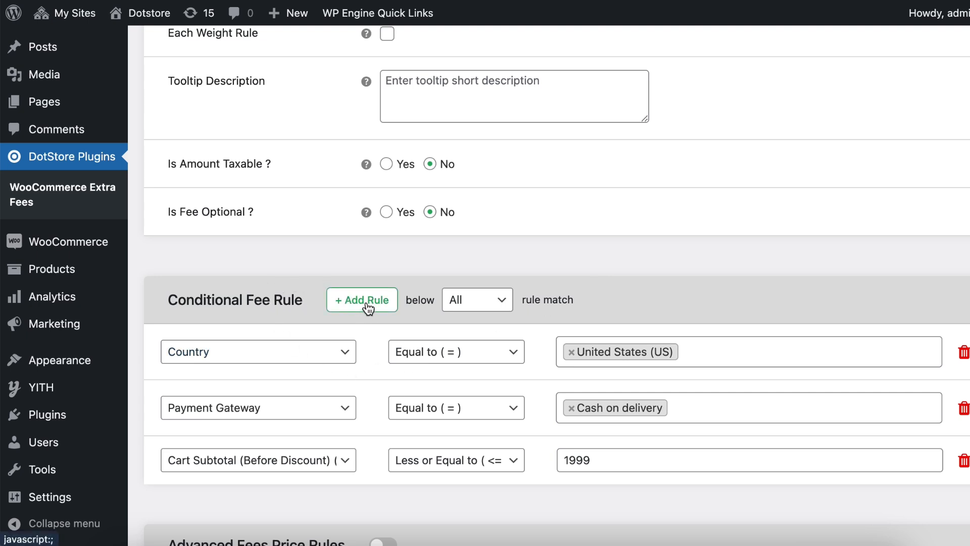
pyautogui.scroll(-1, 367, 307)
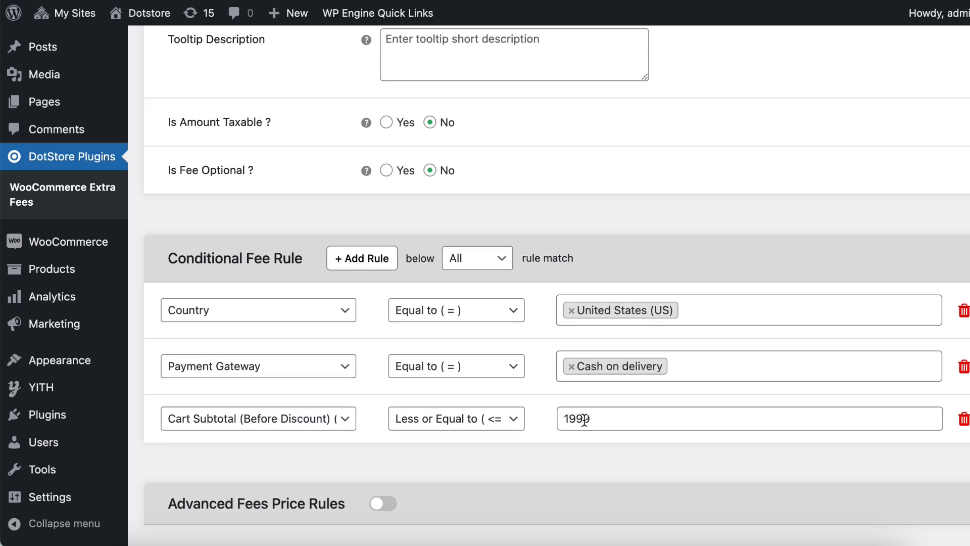
pyautogui.scroll(-3, 584, 420)
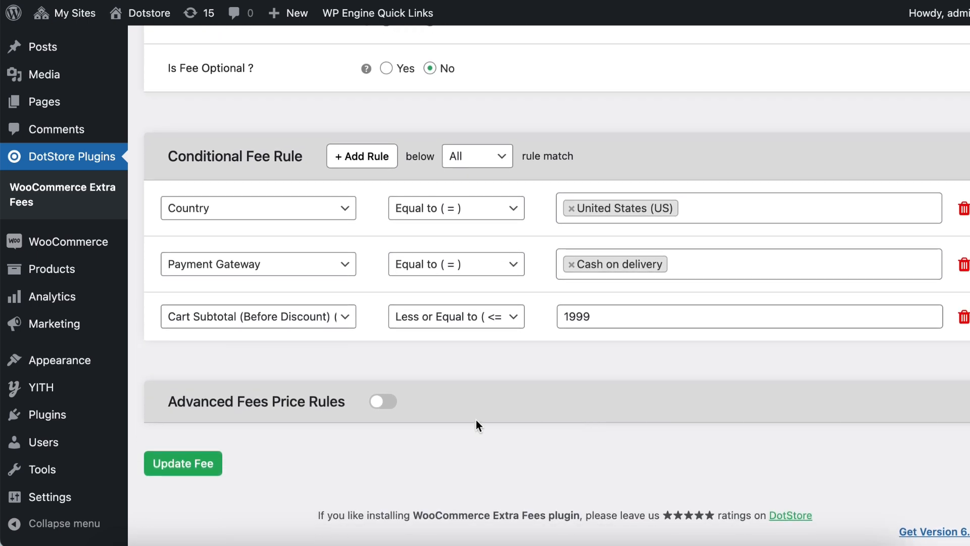
pyautogui.click(170, 464)
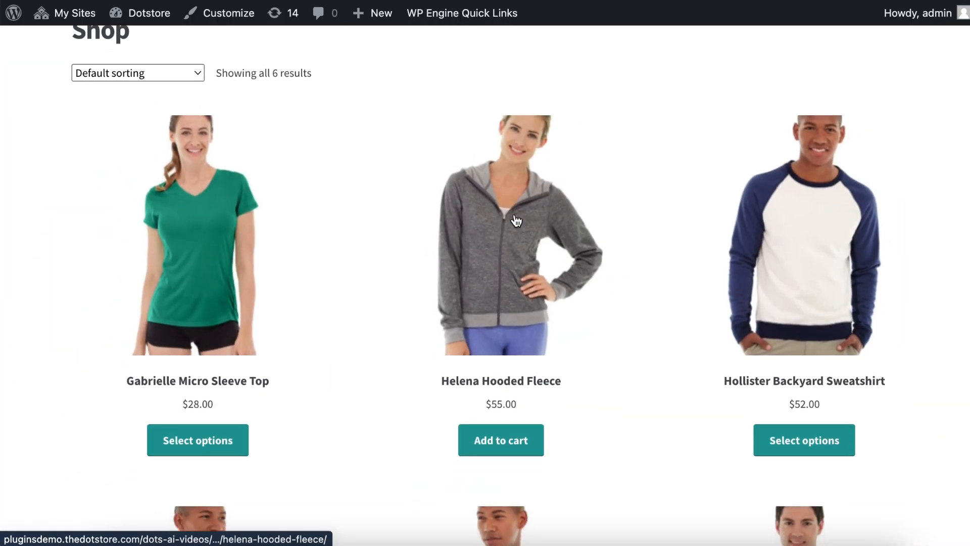
# Add the Helena Hooded Fleece and the Jupiter All-Weather Trainer to the cart from the shop page, and view the cart.
pyautogui.scroll(-2, 515, 221)
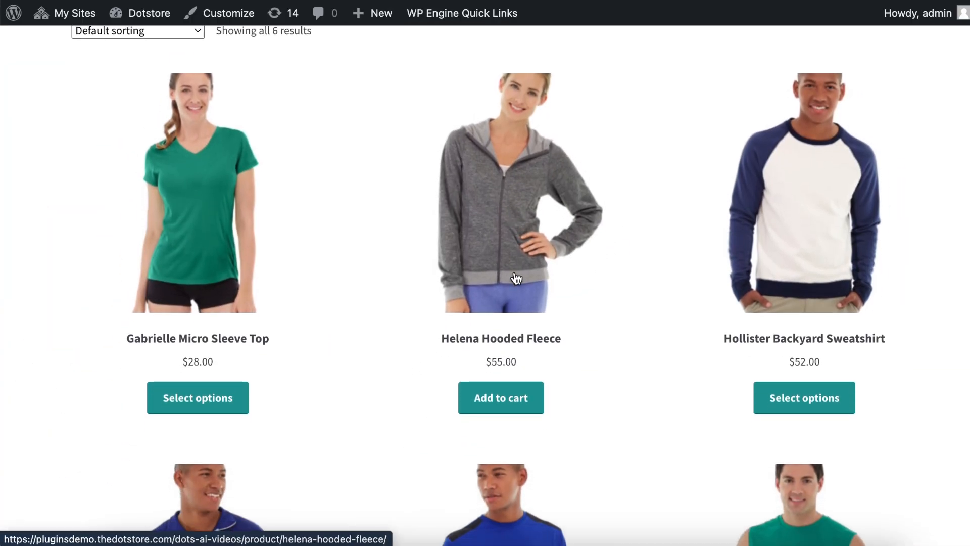
pyautogui.click(508, 400)
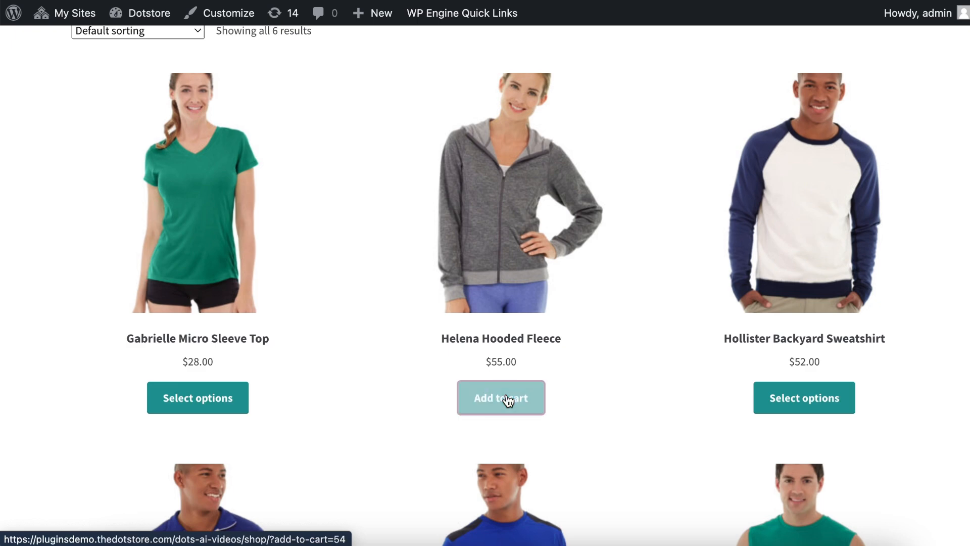
pyautogui.scroll(-5, 508, 400)
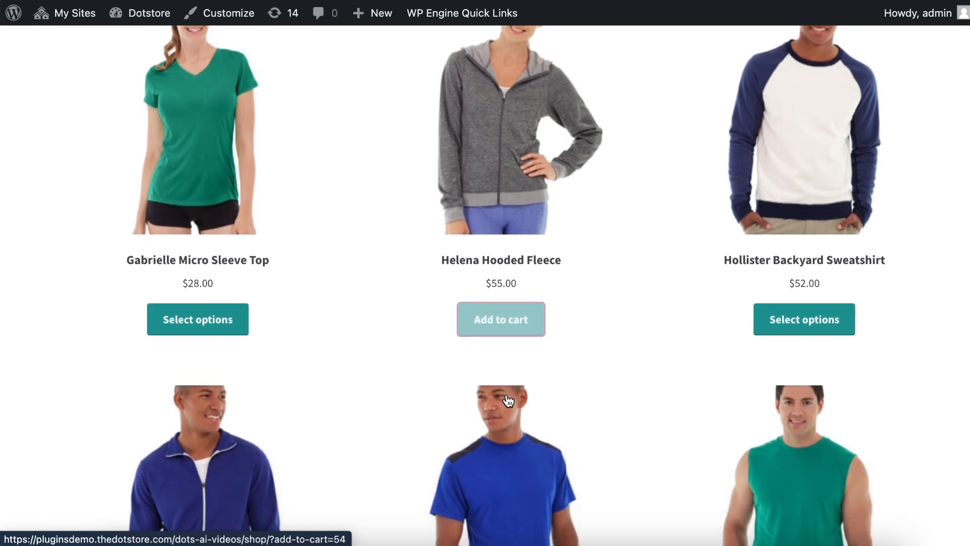
pyautogui.scroll(-8, 508, 400)
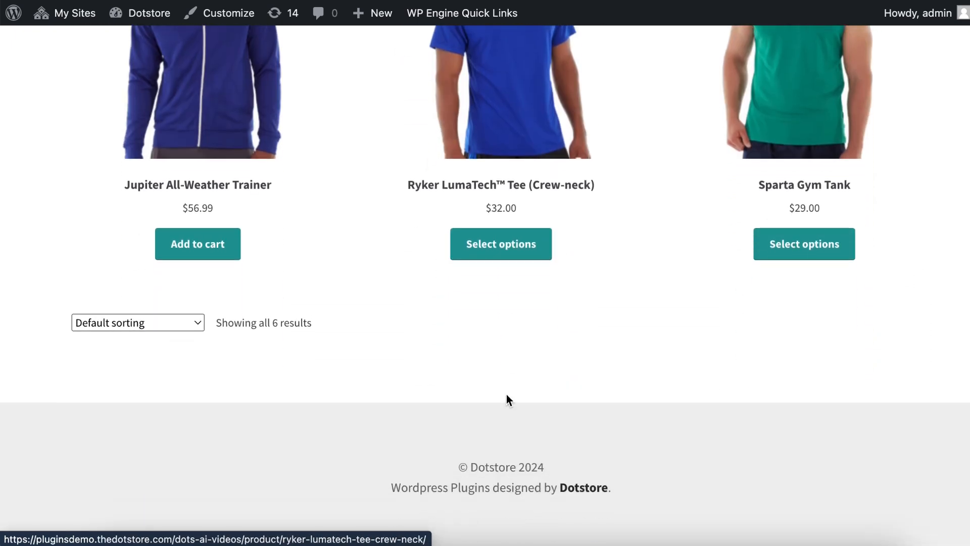
pyautogui.click(172, 257)
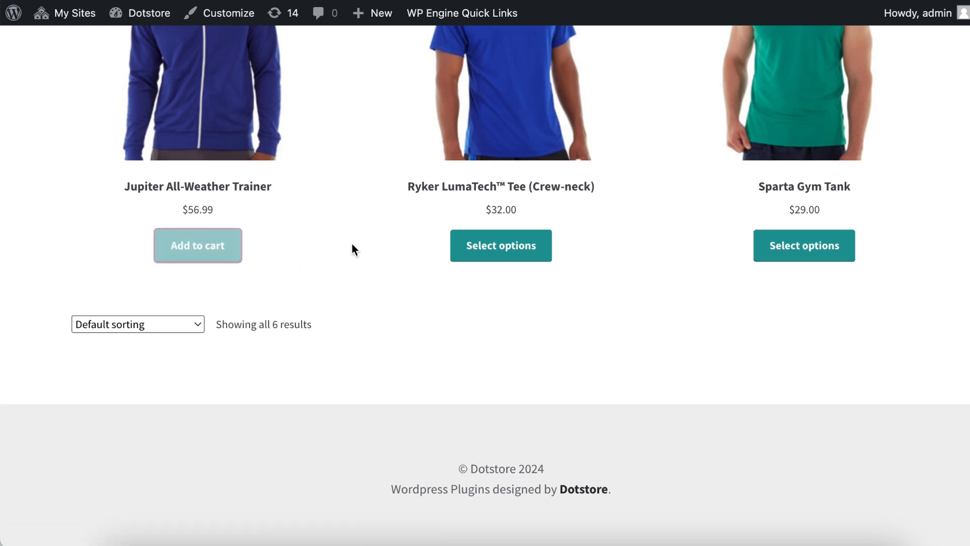
pyautogui.scroll(3, 352, 244)
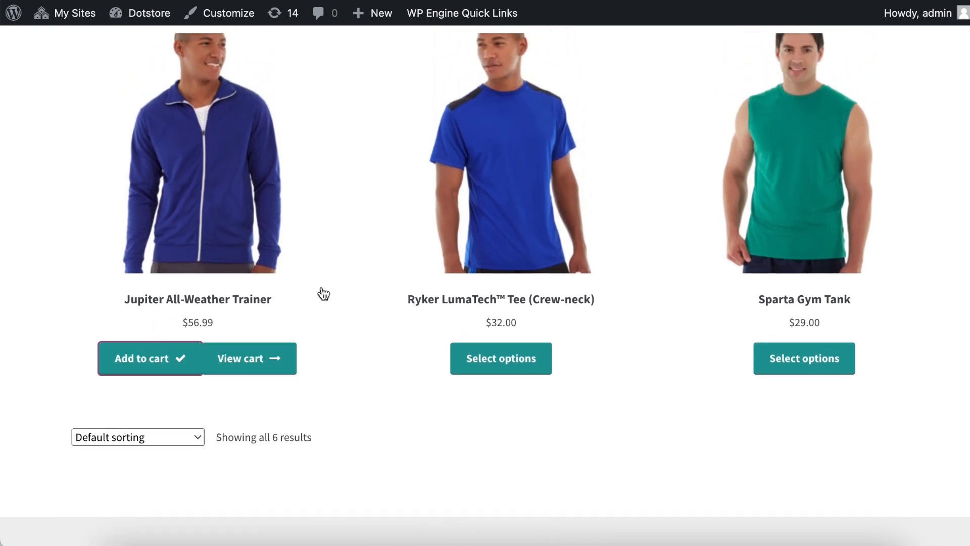
pyautogui.click(260, 357)
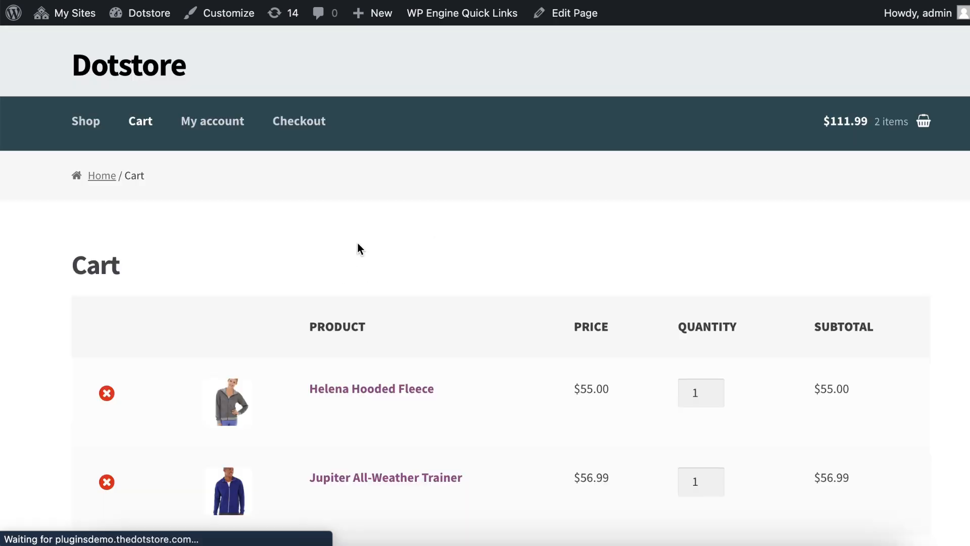
# Check the delivery fees in the cart totals, and update the cart to 10 Helena Hooded Fleece and 5 Jupiter All-Weather Trainer.
pyautogui.scroll(-3, 357, 245)
pyautogui.scroll(-6, 358, 246)
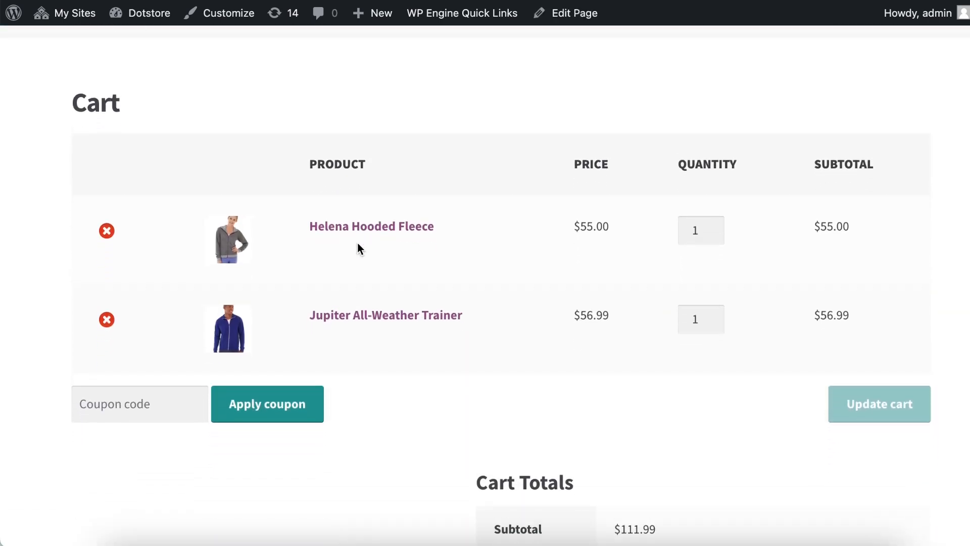
pyautogui.scroll(-1, 357, 245)
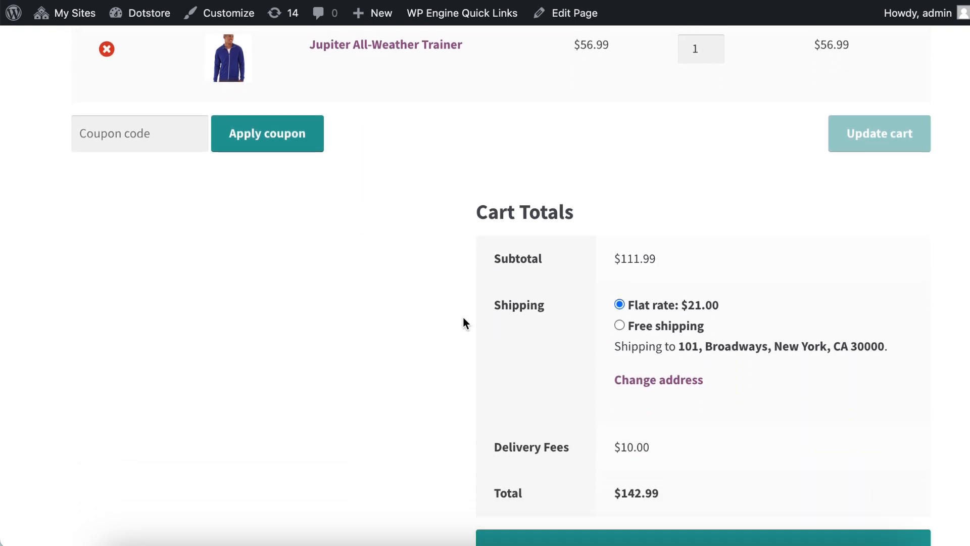
pyautogui.click(629, 448)
pyautogui.scroll(1, 627, 446)
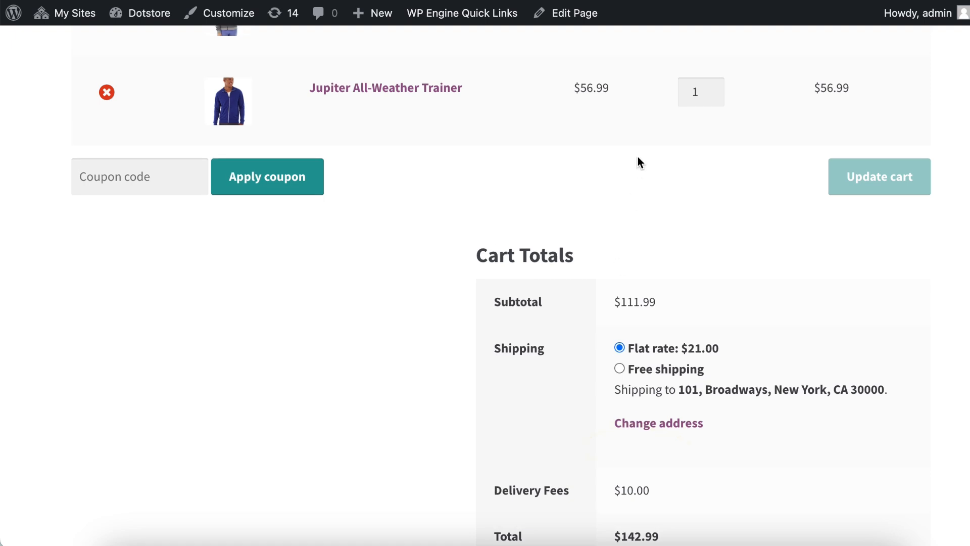
pyautogui.scroll(2, 639, 161)
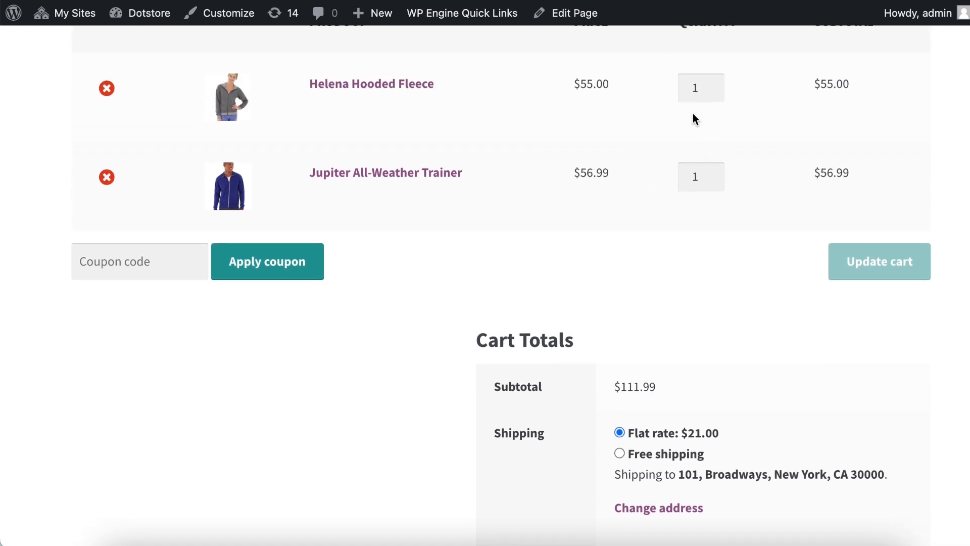
pyautogui.click(703, 88)
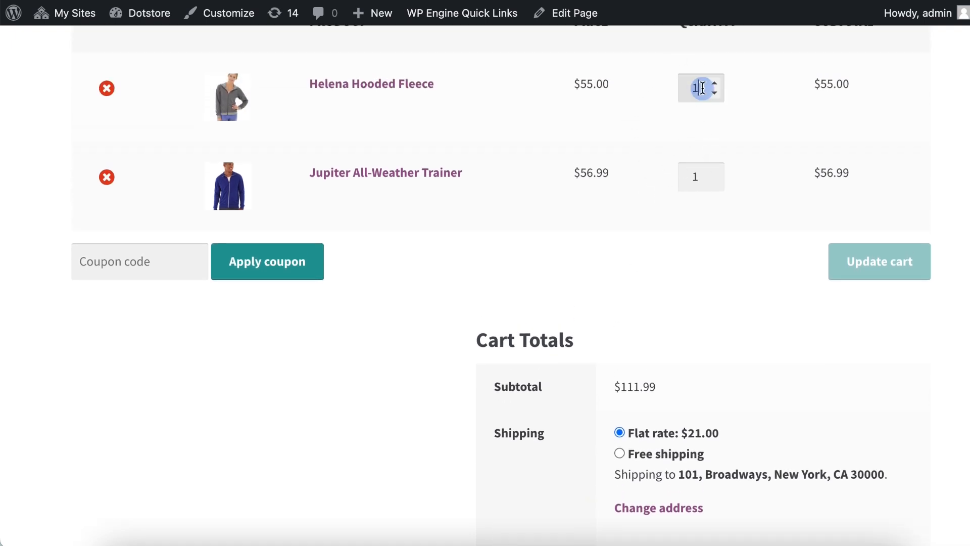
pyautogui.write('0')
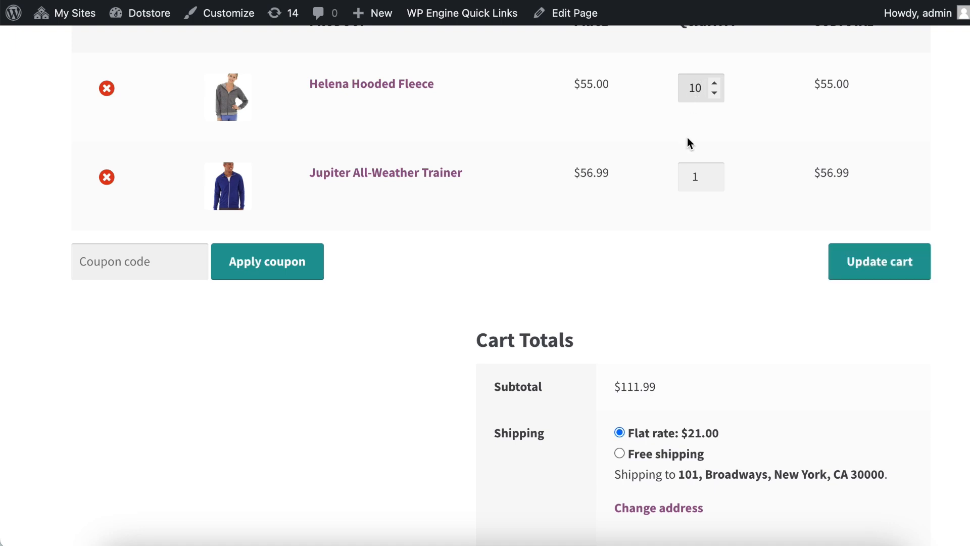
pyautogui.click(696, 176)
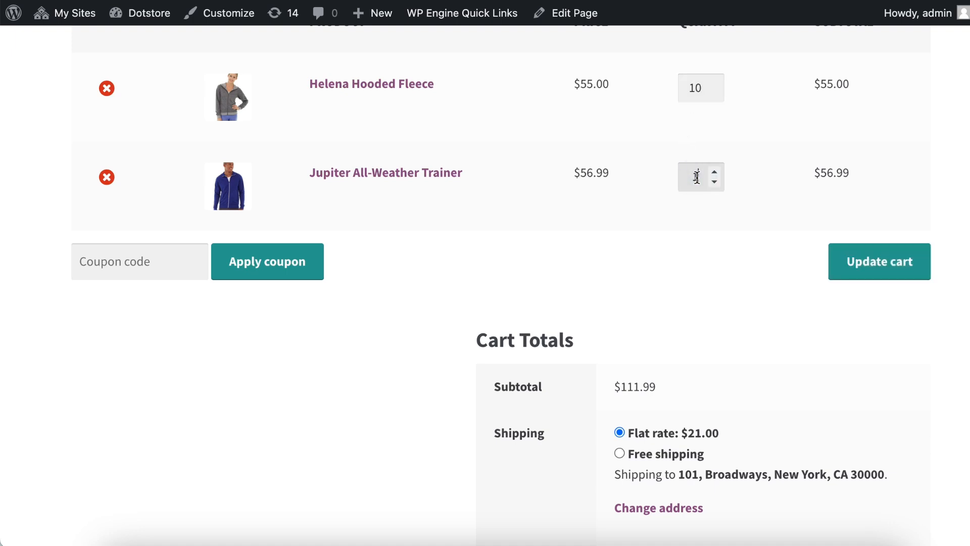
pyautogui.write('5')
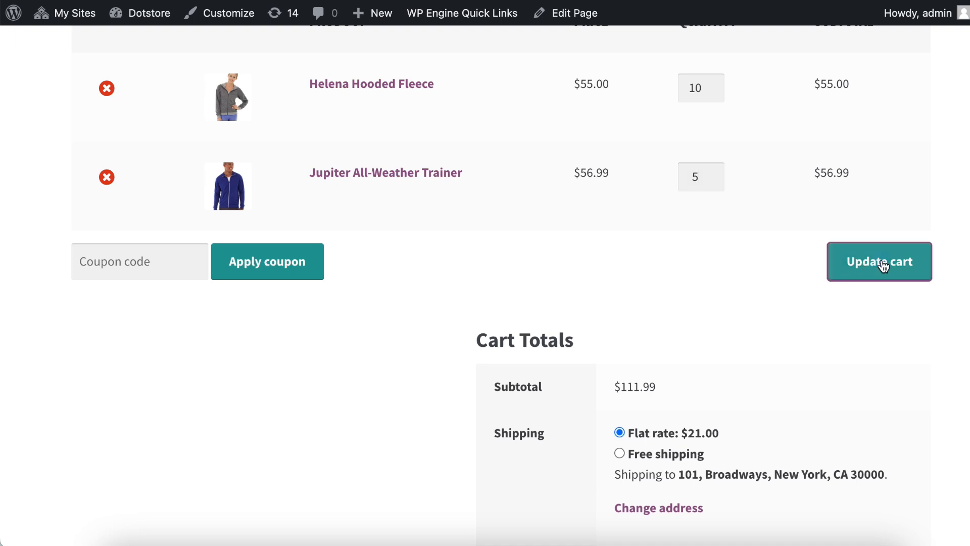
pyautogui.click(883, 265)
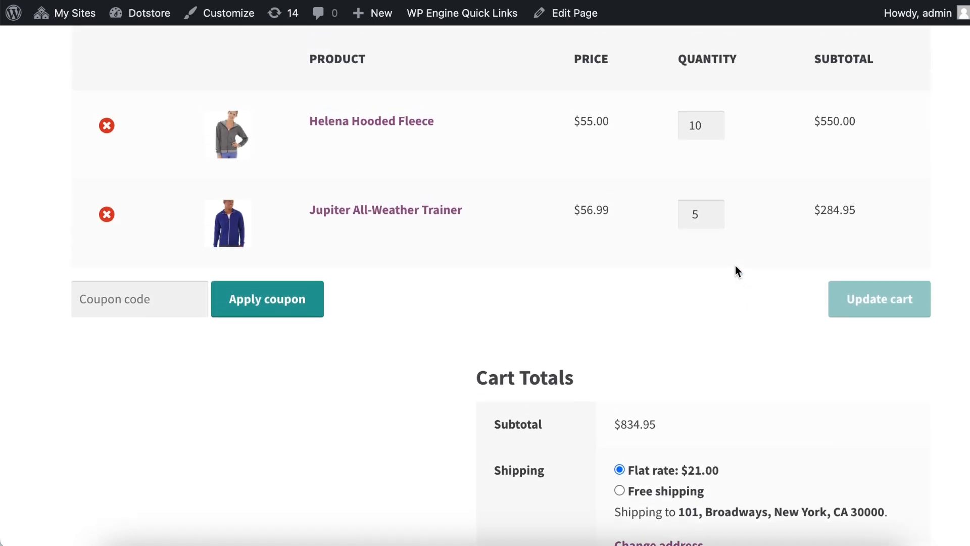
# Check the delivery fees for the updated quantities and proceed to the checkout page's billing details and order summary.
pyautogui.scroll(-6, 735, 266)
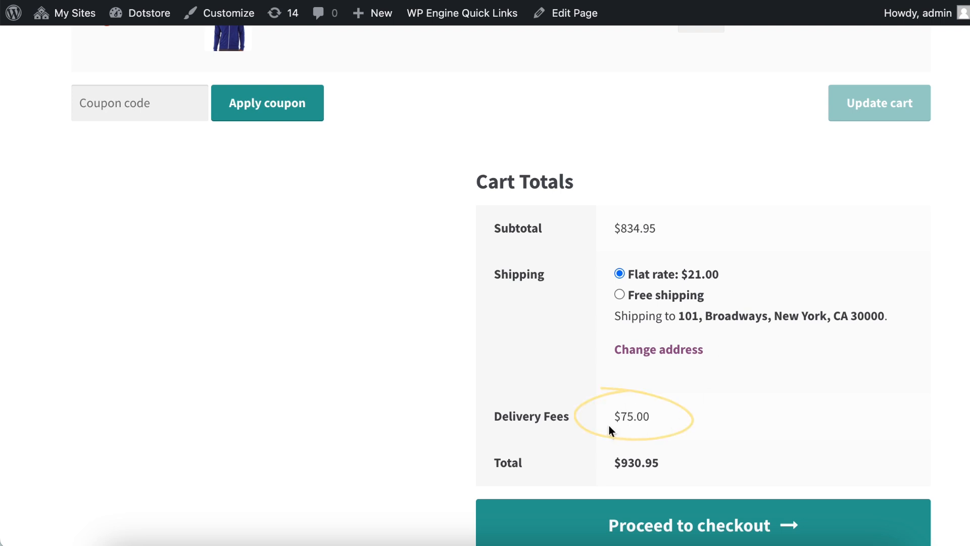
pyautogui.scroll(4, 634, 413)
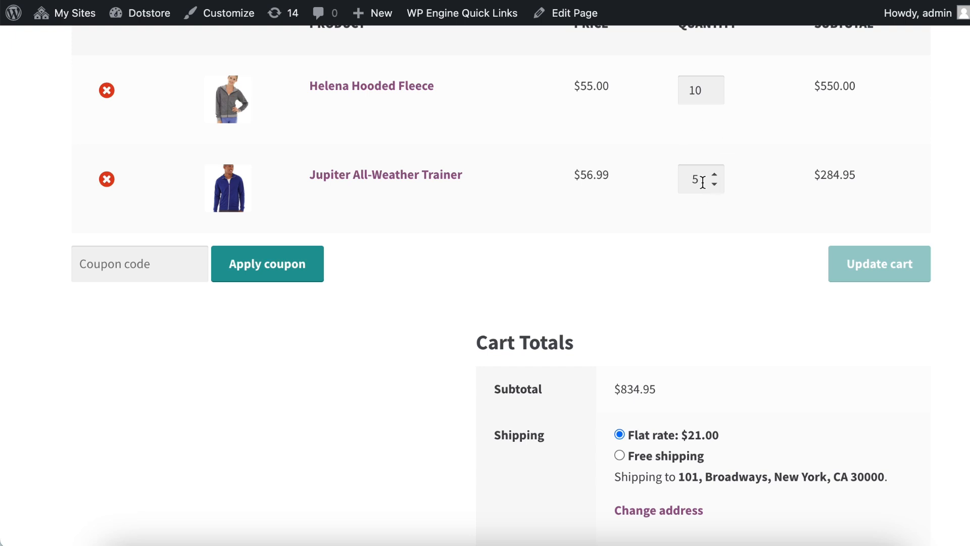
pyautogui.scroll(-5, 671, 298)
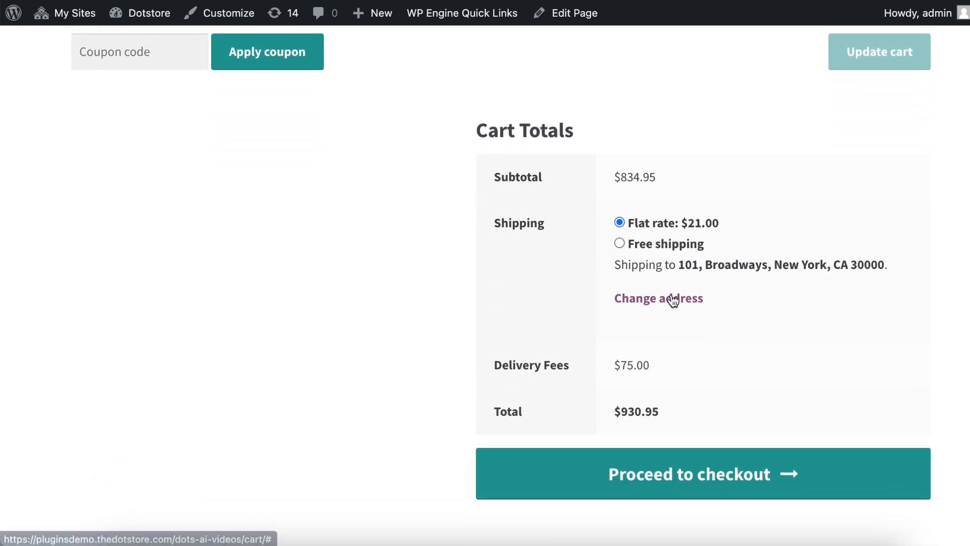
pyautogui.click(663, 464)
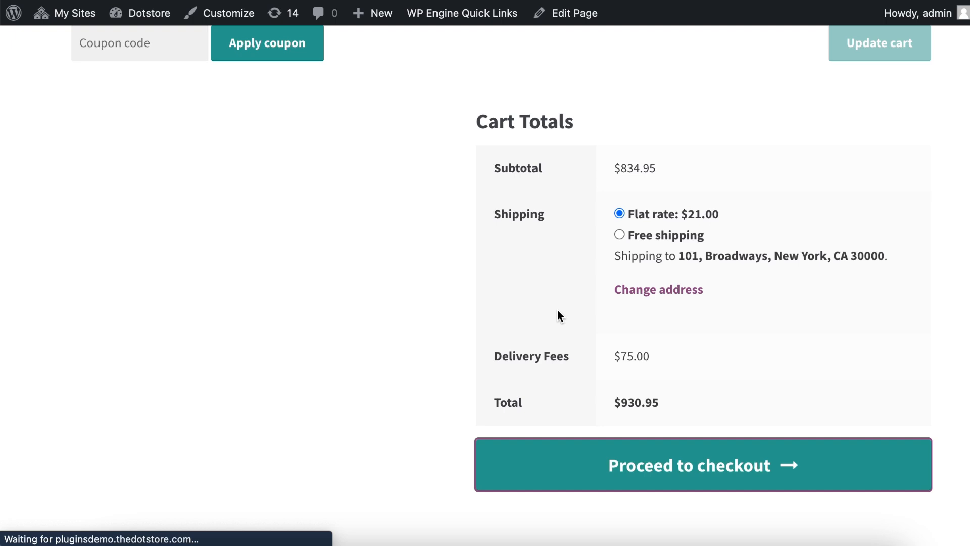
pyautogui.scroll(-5, 557, 310)
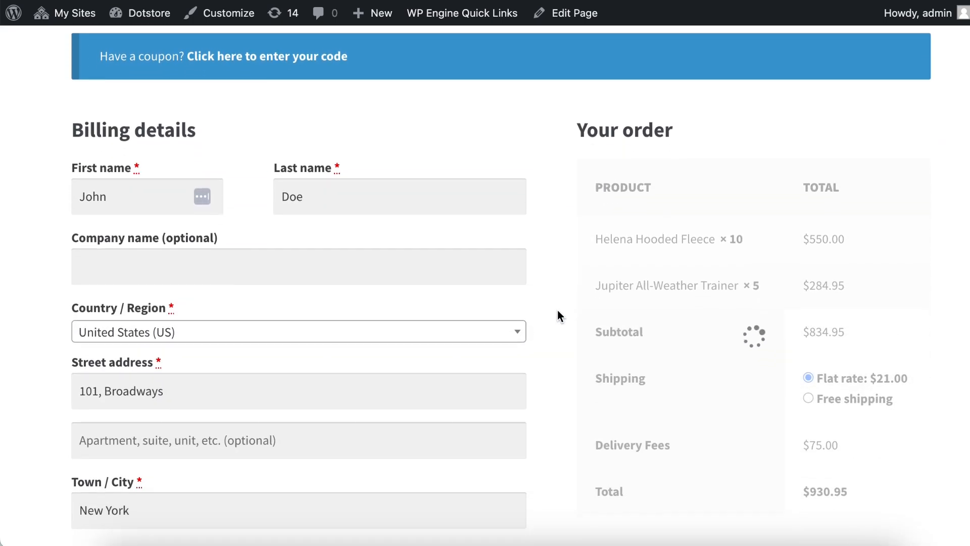
# Place the order with flat rate shipping and cash on delivery, and check the delivery fees in the received order's details.
pyautogui.scroll(-3, 556, 310)
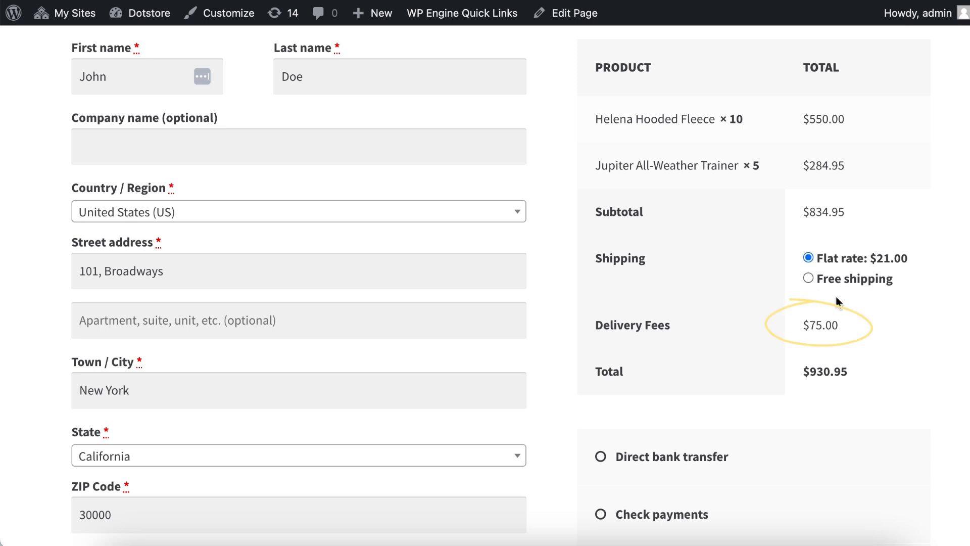
pyautogui.scroll(-1, 820, 317)
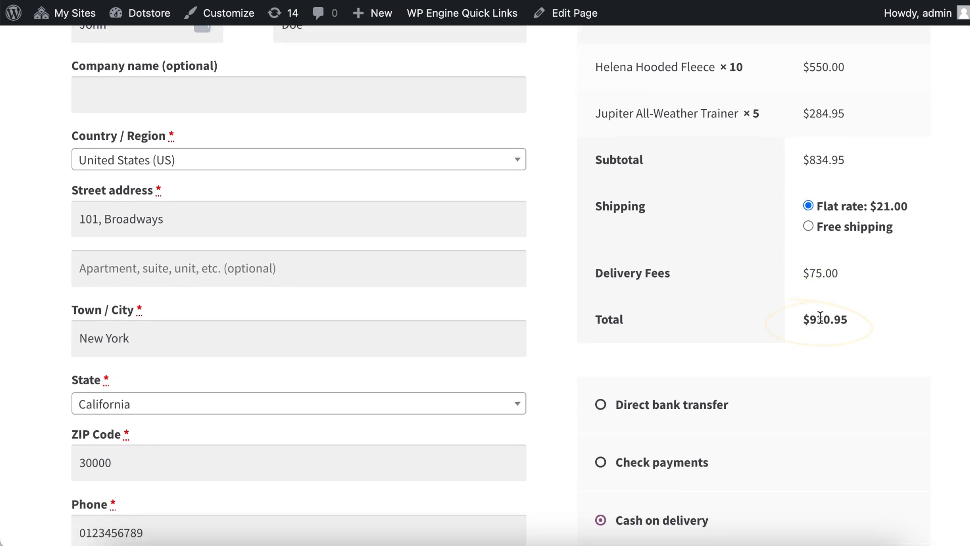
pyautogui.scroll(-4, 820, 316)
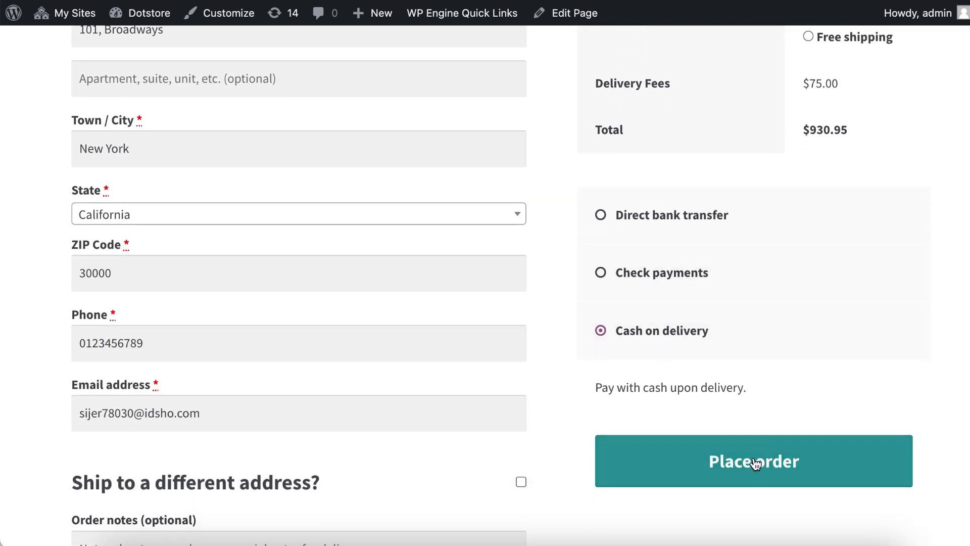
pyautogui.click(755, 462)
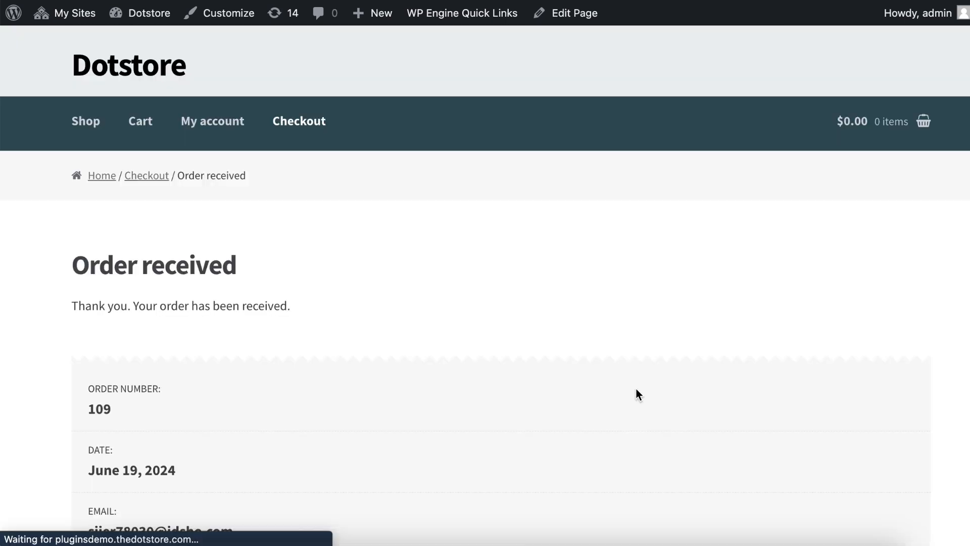
pyautogui.scroll(-9, 636, 390)
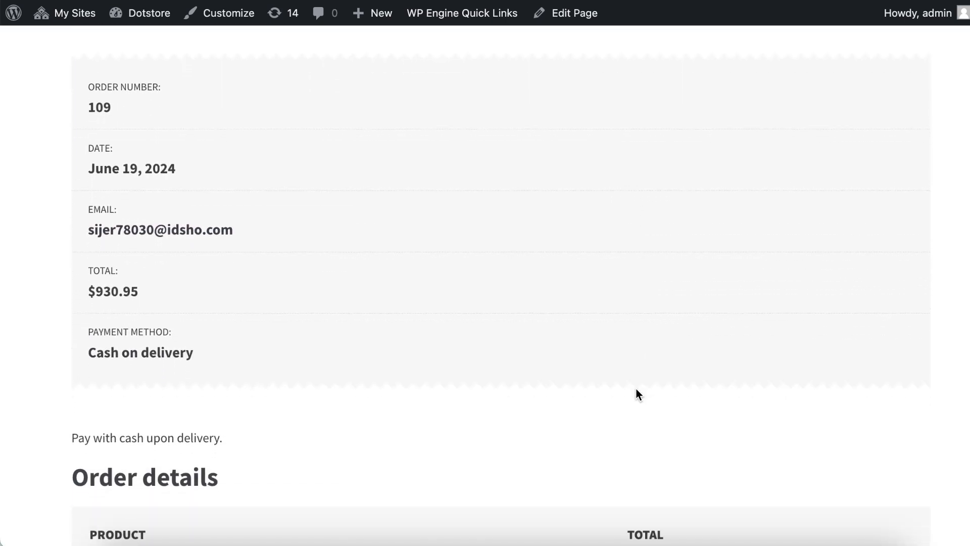
pyautogui.scroll(-5, 635, 389)
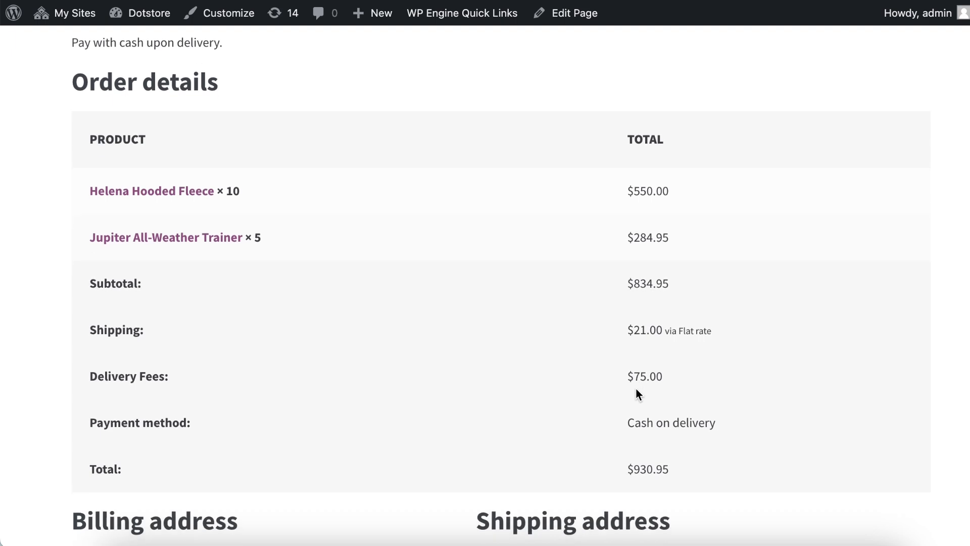